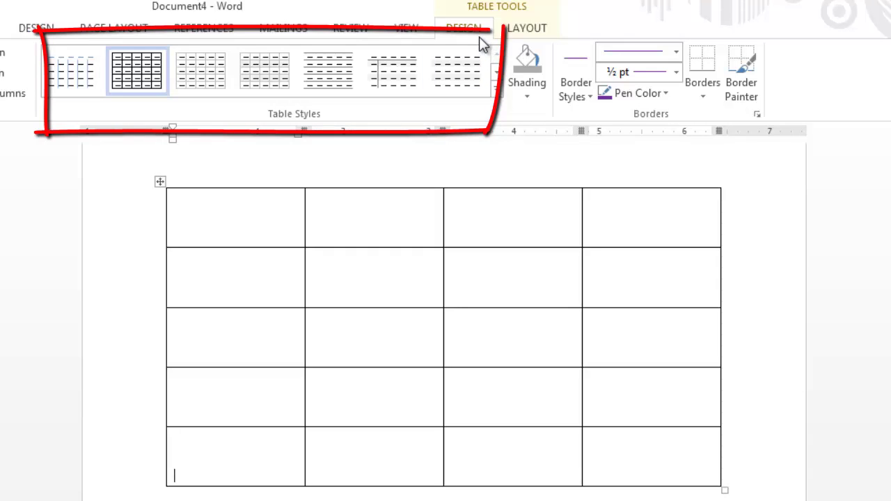
# Step: Apply a dark blue banded grid table style, then switch to a different blue grid style
pyautogui.click(497, 89)
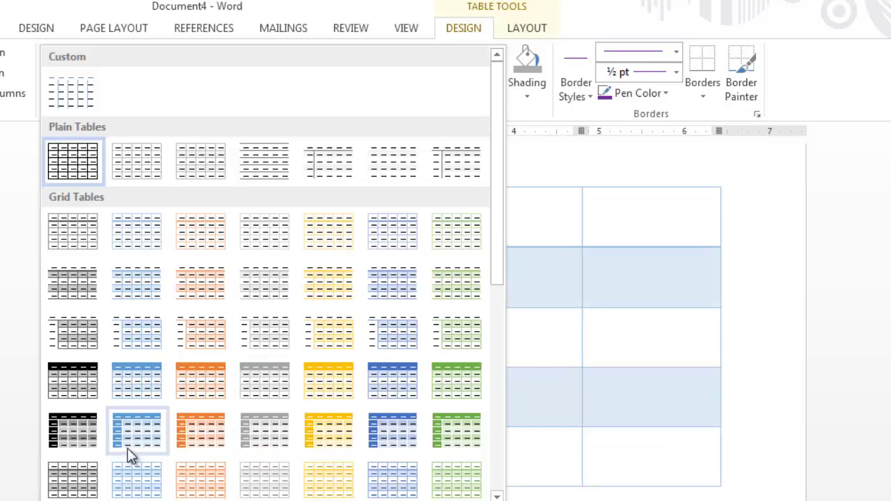
pyautogui.click(132, 428)
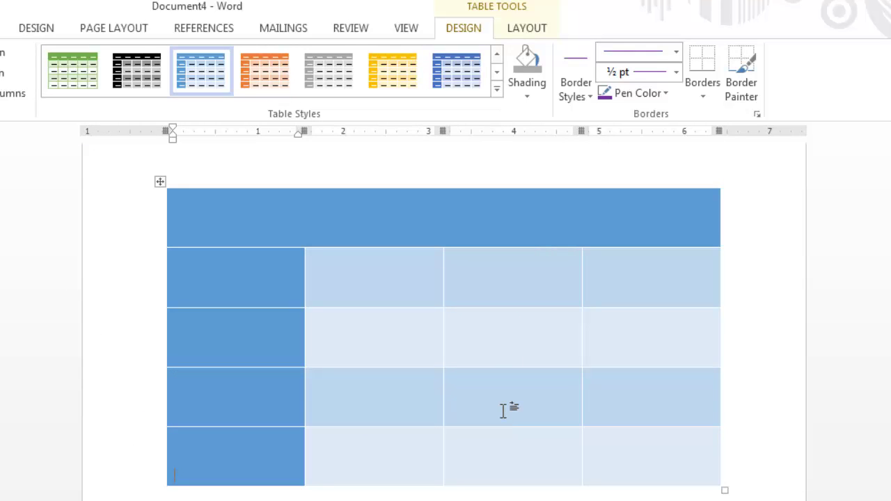
pyautogui.click(496, 89)
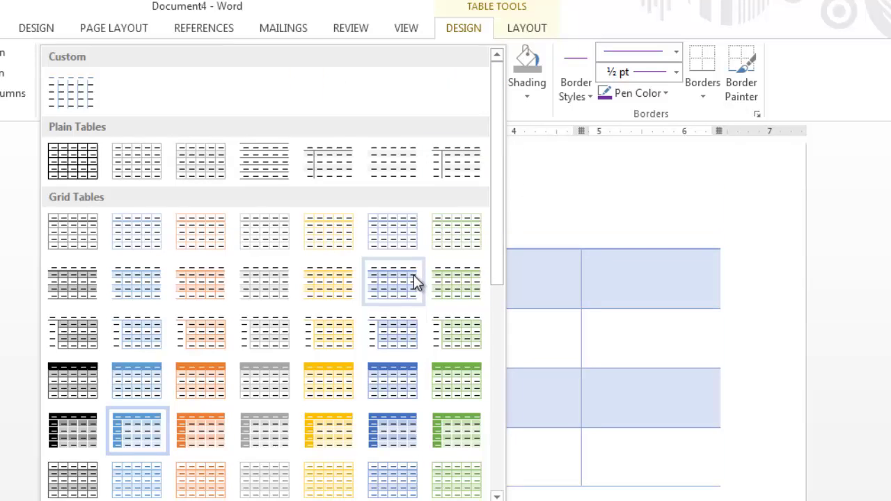
pyautogui.click(390, 454)
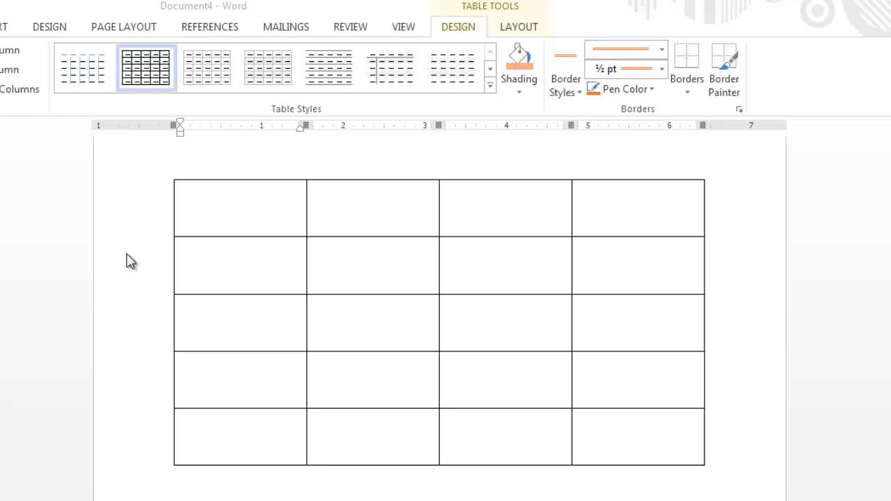
# Step: Shade the first three top-row cells light blue, dark blue and gold
pyautogui.click(213, 205)
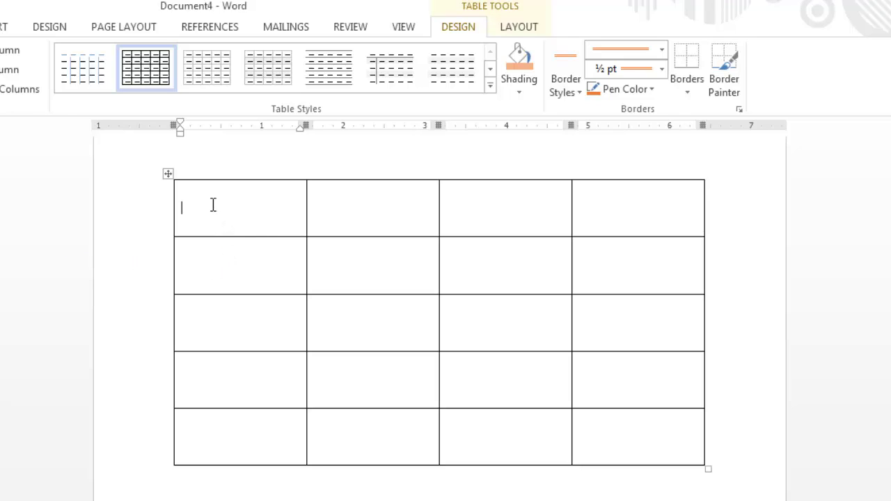
pyautogui.click(521, 96)
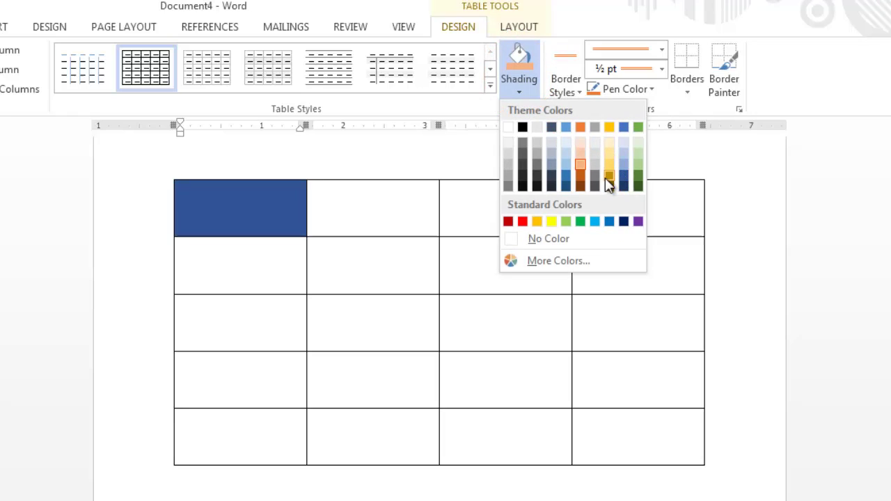
pyautogui.click(570, 154)
pyautogui.click(383, 205)
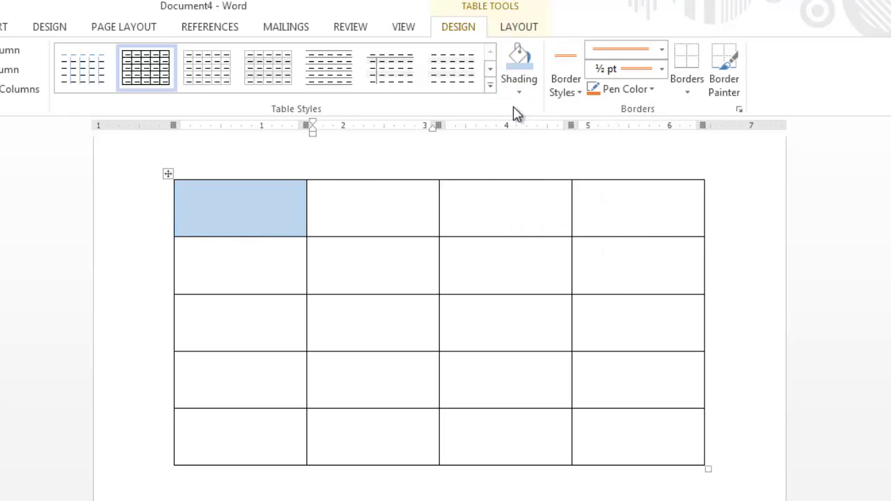
pyautogui.click(519, 89)
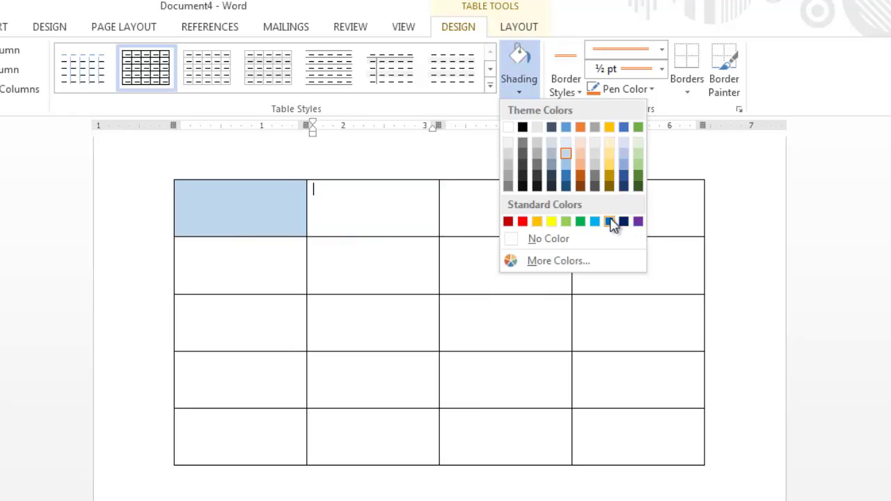
pyautogui.click(609, 221)
pyautogui.click(506, 199)
pyautogui.click(520, 92)
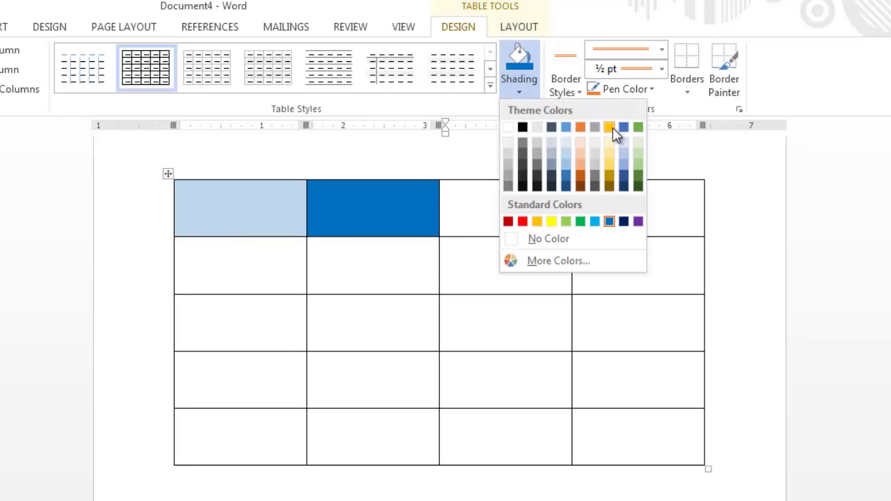
pyautogui.click(612, 127)
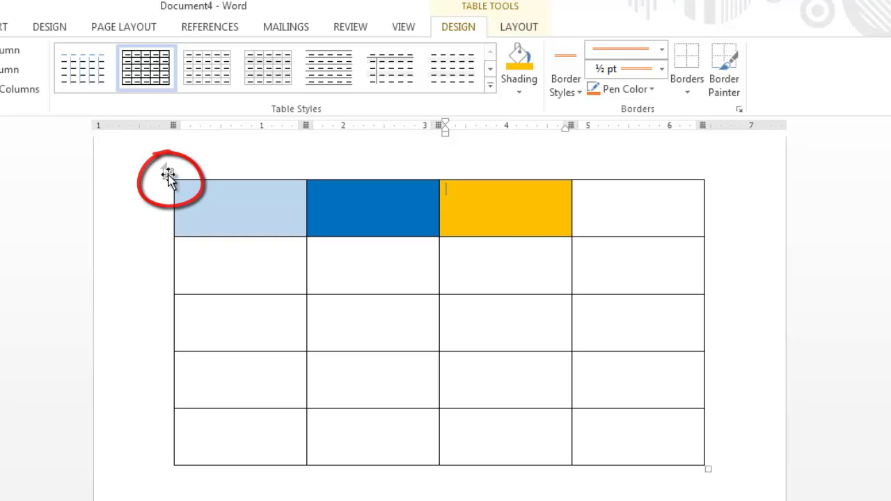
# Step: Set the whole table's shading to No Color and deselect it
pyautogui.click(167, 175)
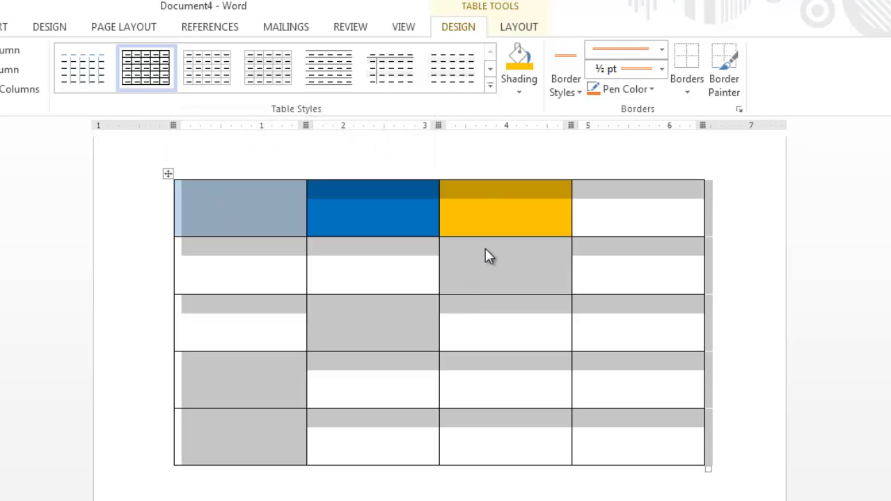
pyautogui.click(525, 98)
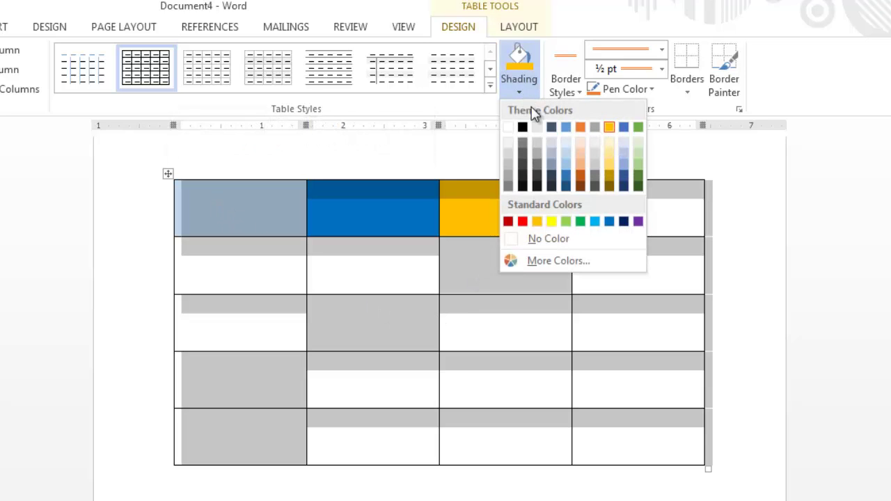
pyautogui.click(595, 171)
pyautogui.click(593, 159)
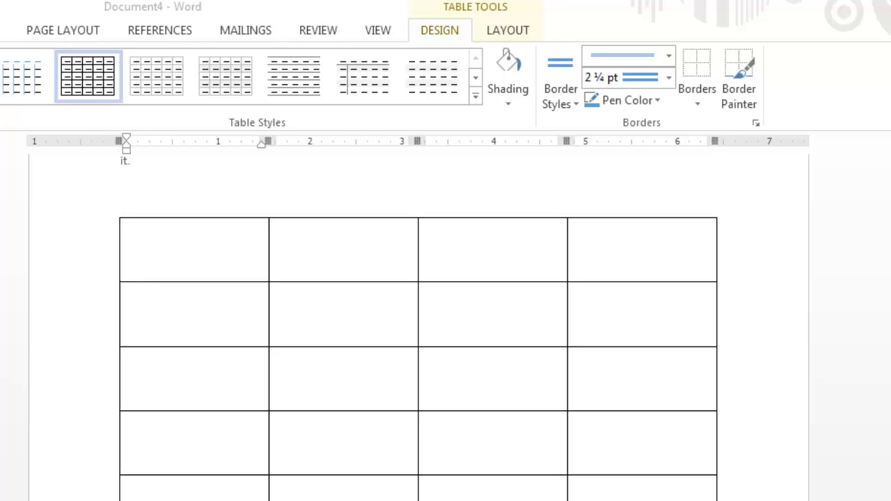
# Step: Give the first table cell a 3 pt black bottom border
pyautogui.click(189, 241)
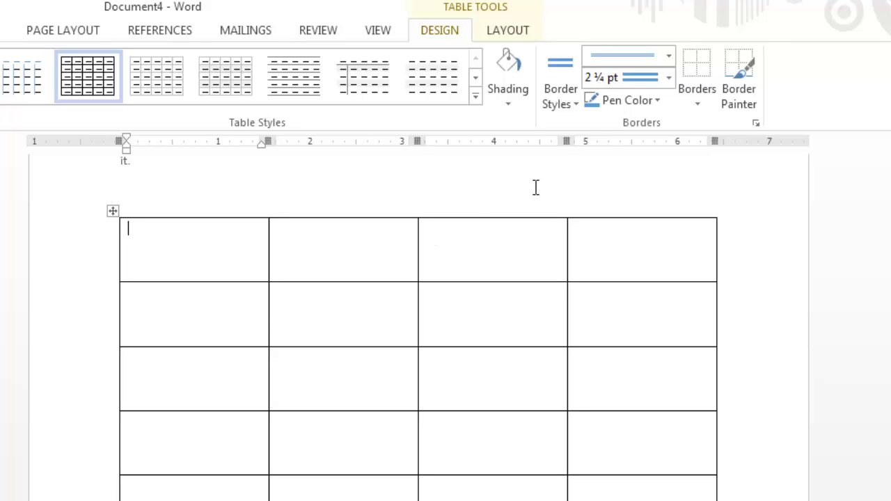
pyautogui.click(575, 105)
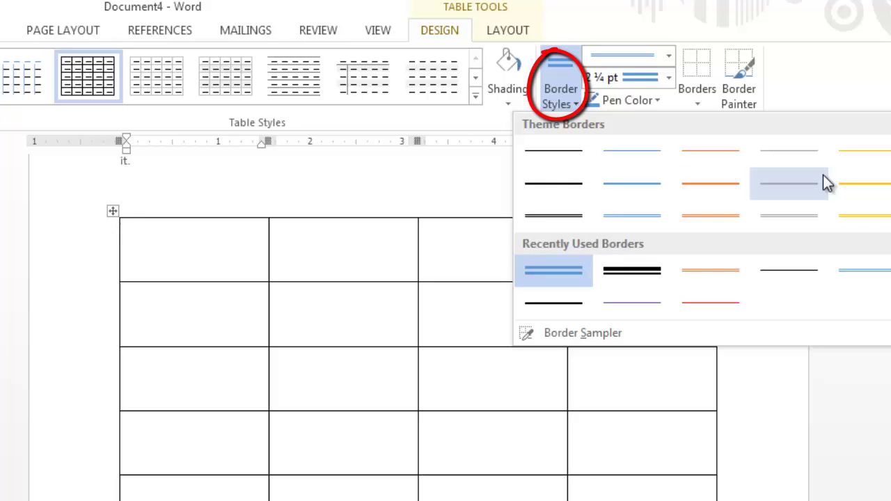
pyautogui.click(656, 271)
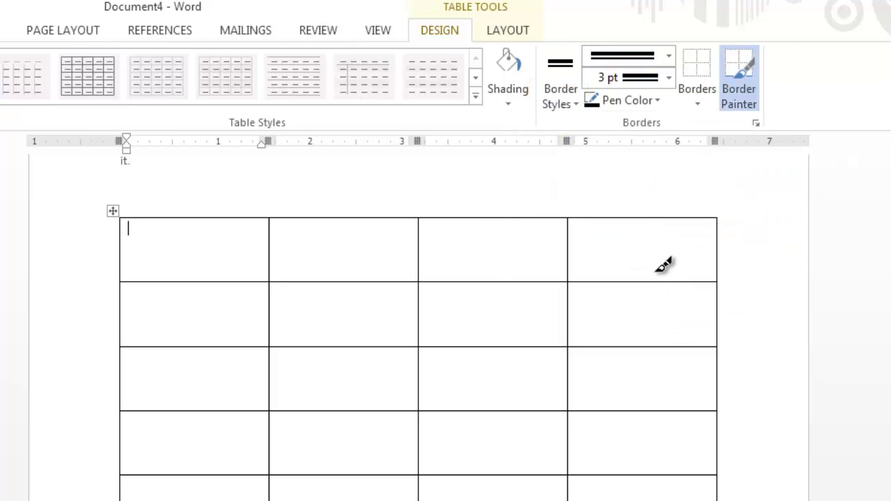
pyautogui.click(699, 102)
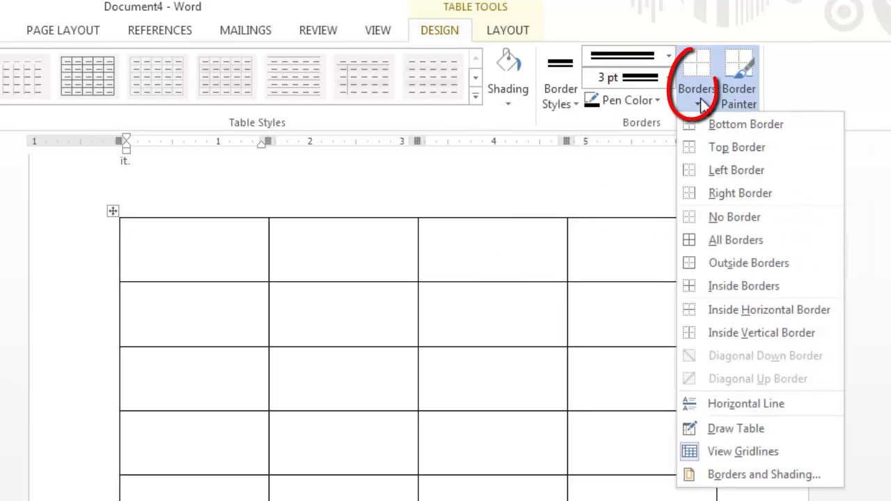
pyautogui.click(726, 133)
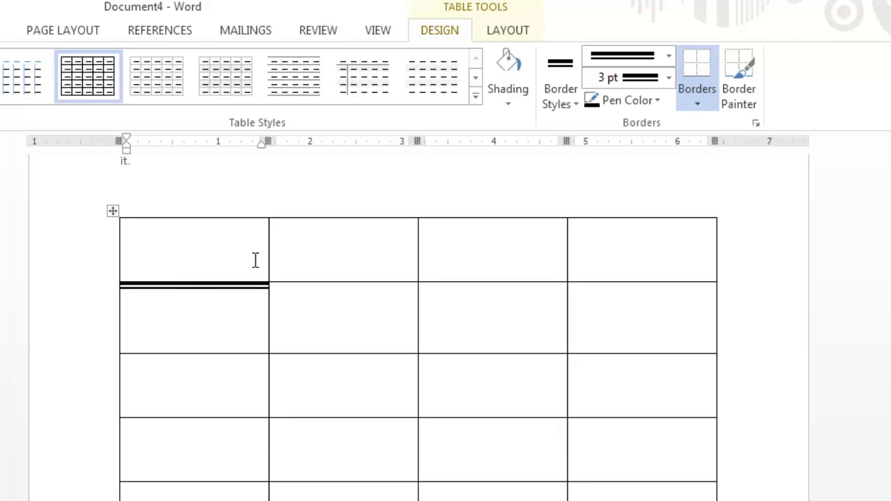
# Step: Apply thin ½ pt blue double-line borders to all cells of the table
pyautogui.click(112, 213)
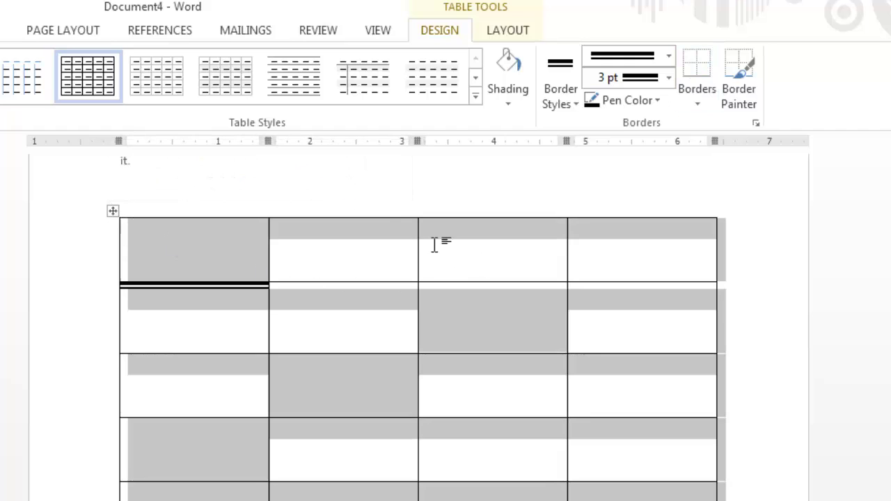
pyautogui.click(577, 103)
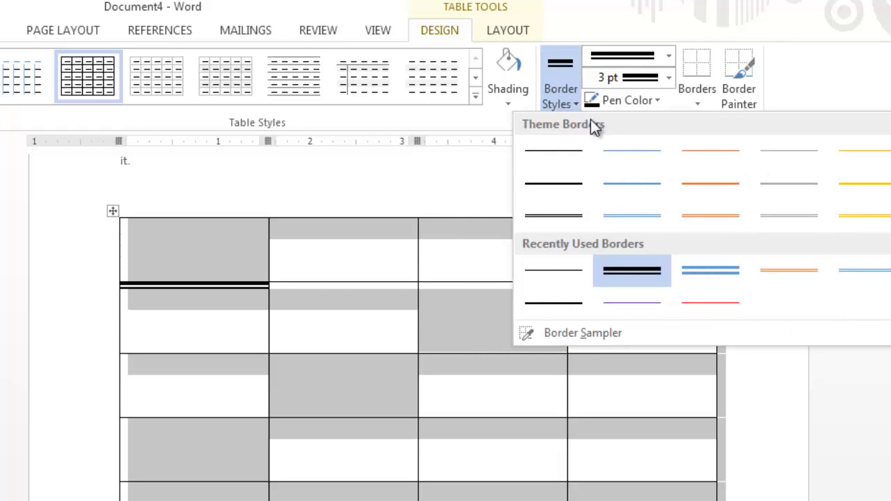
pyautogui.click(631, 217)
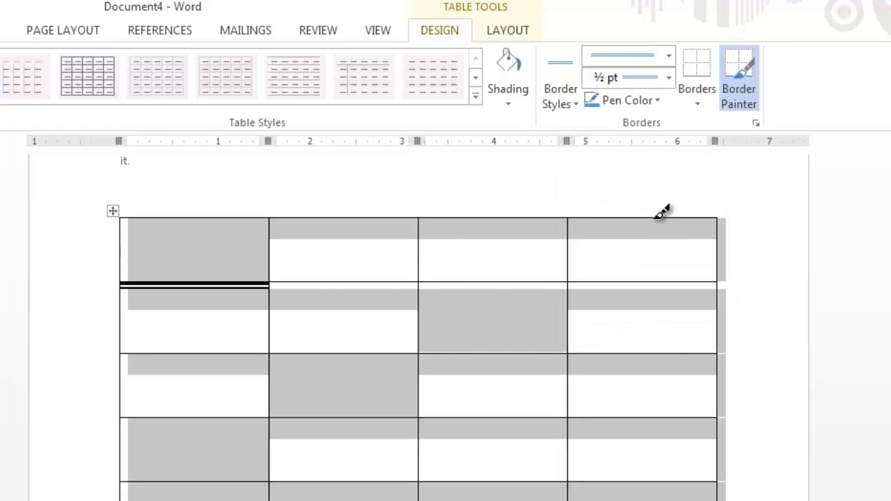
pyautogui.click(698, 104)
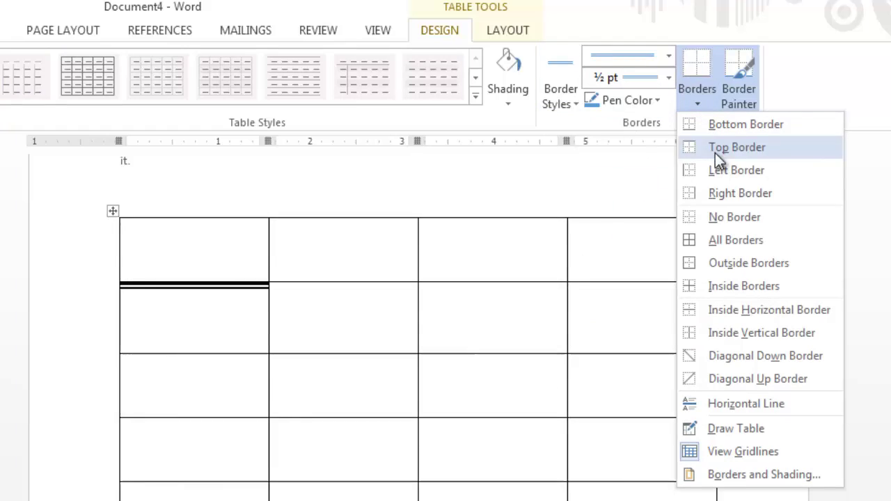
pyautogui.click(746, 239)
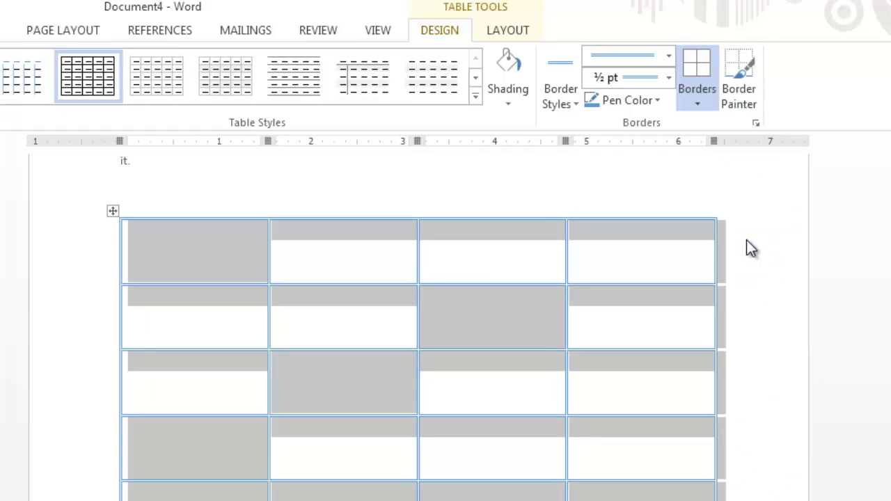
pyautogui.click(575, 191)
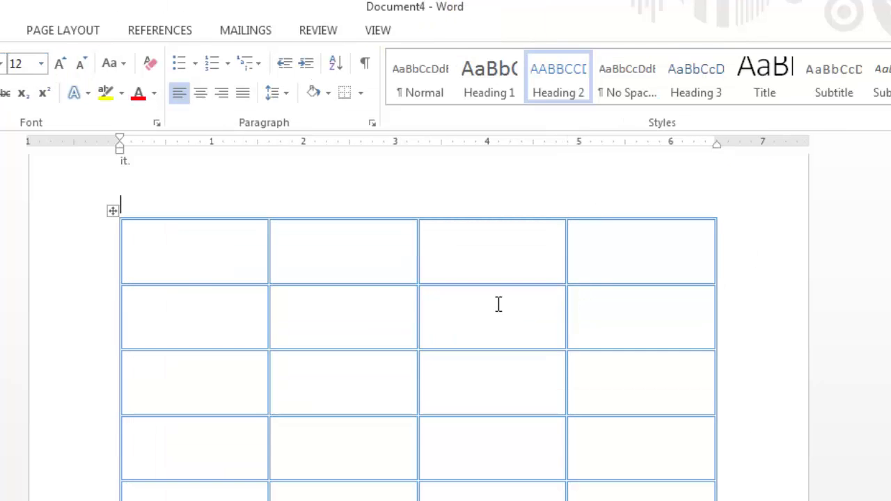
pyautogui.click(140, 245)
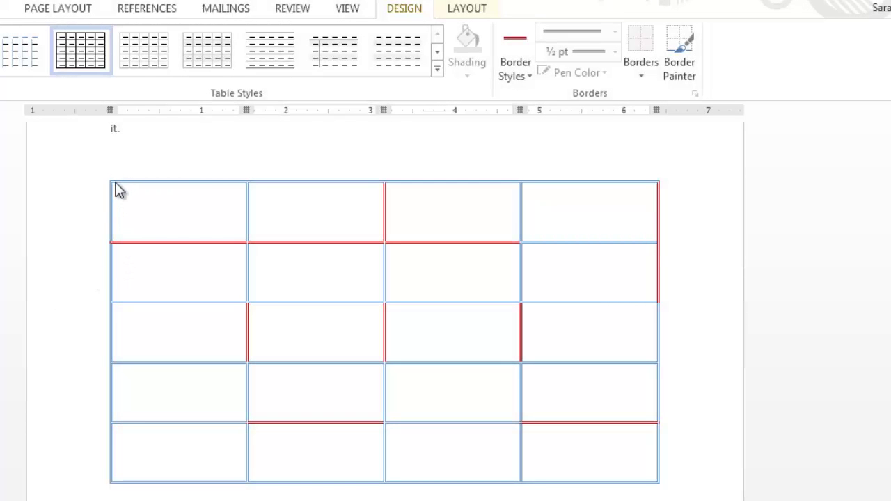
# Step: Remove all borders from the whole table with No Border
pyautogui.moveTo(109, 183)
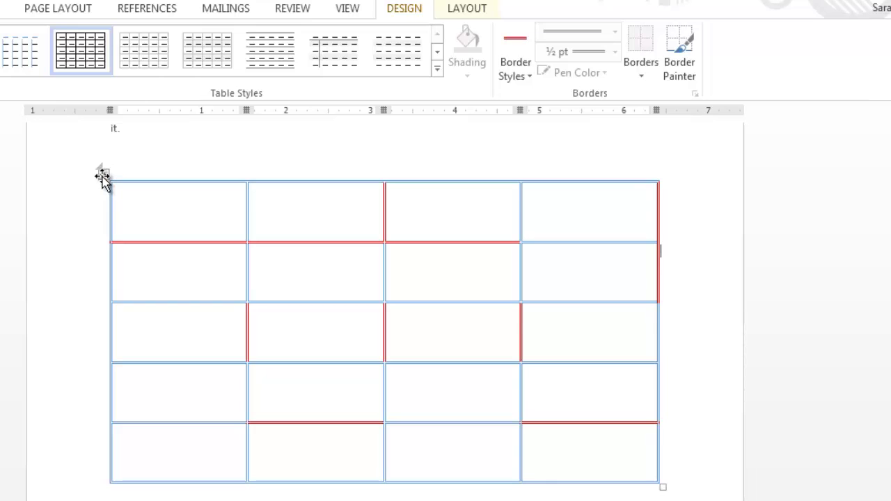
pyautogui.click(103, 175)
pyautogui.click(642, 77)
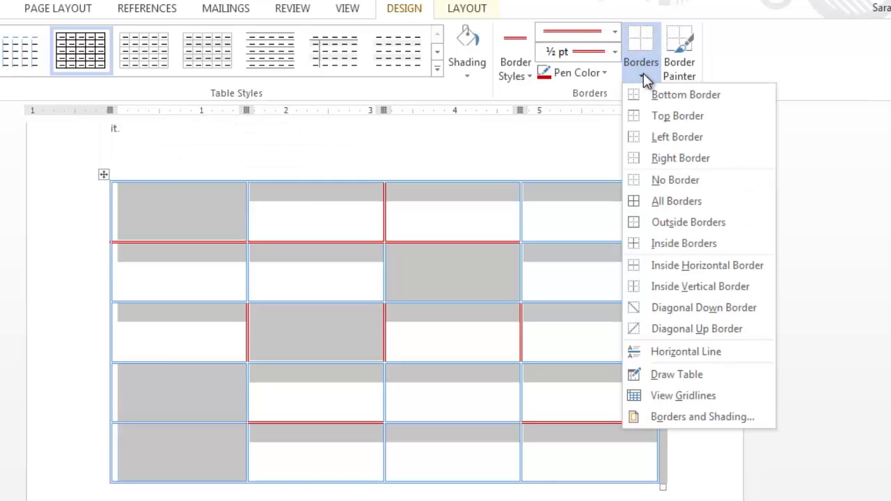
pyautogui.click(684, 179)
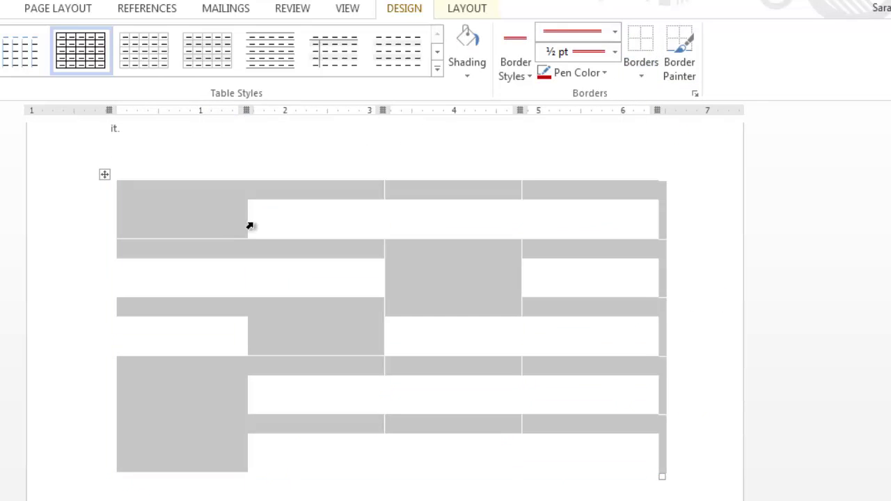
# Step: Type 'asdadsa', 'fgdgfdfg' and 'gfdgfdgd' into consecutive cells starting from the first
pyautogui.click(206, 203)
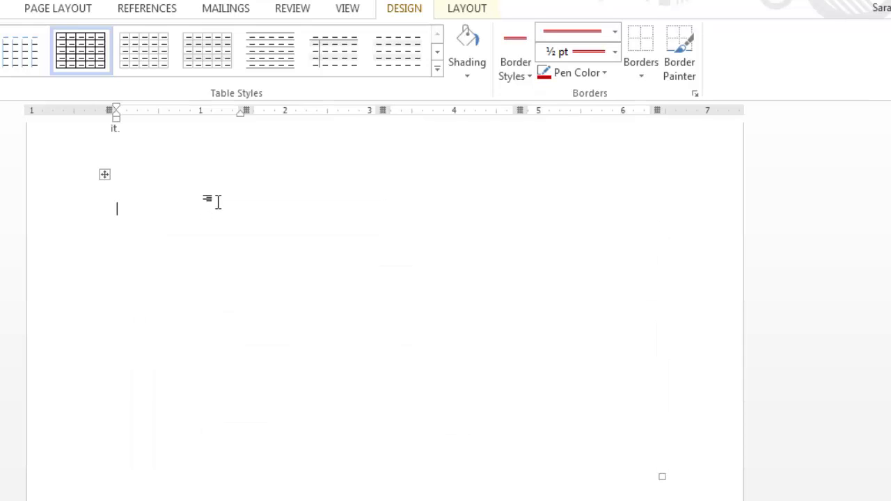
pyautogui.write('asdadsa')
pyautogui.press('Tab')
pyautogui.write('fgdgfdfg')
pyautogui.press('Tab')
pyautogui.write('gfdgfdgd')
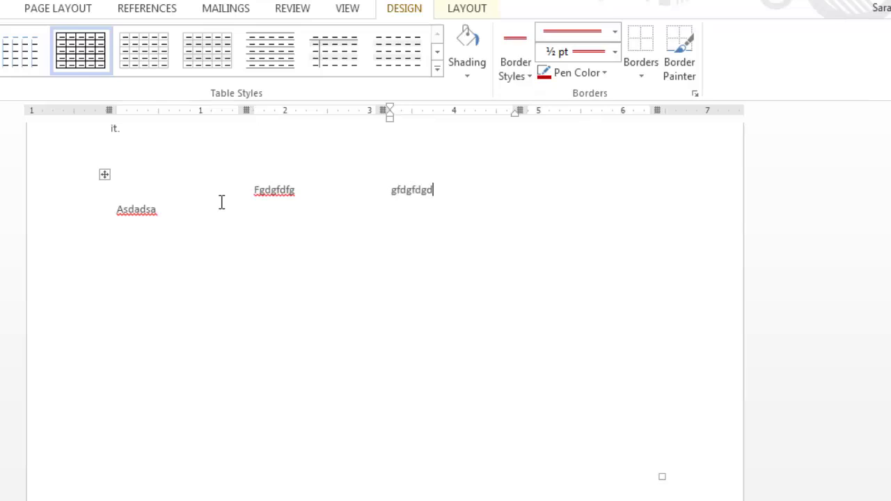
pyautogui.press('Tab')
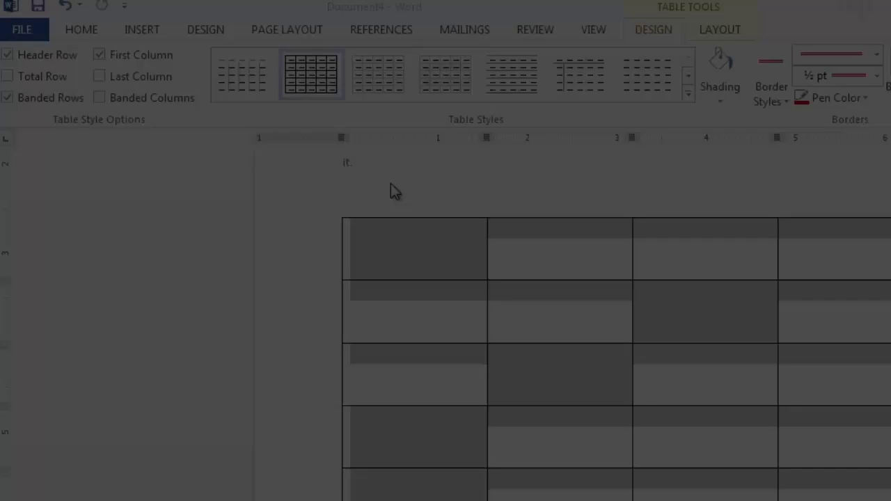